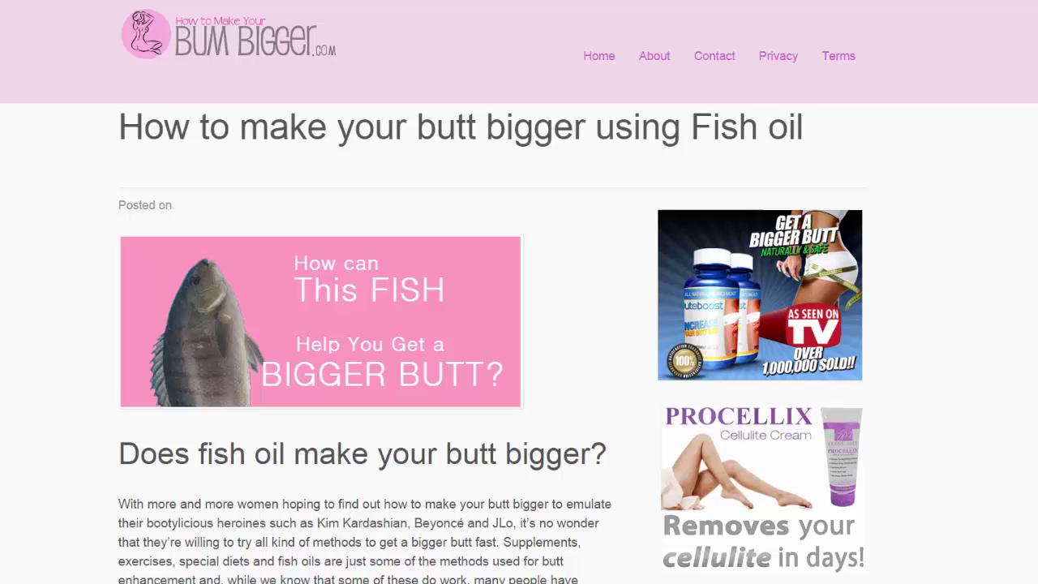
# - Scroll through the alphabetical list of 298 long-tail keywords for 'bigger butt'
pyautogui.scroll(-1, 519, 291)
pyautogui.scroll(-2, 519, 292)
pyautogui.scroll(-1, 519, 292)
pyautogui.scroll(-1, 519, 292)
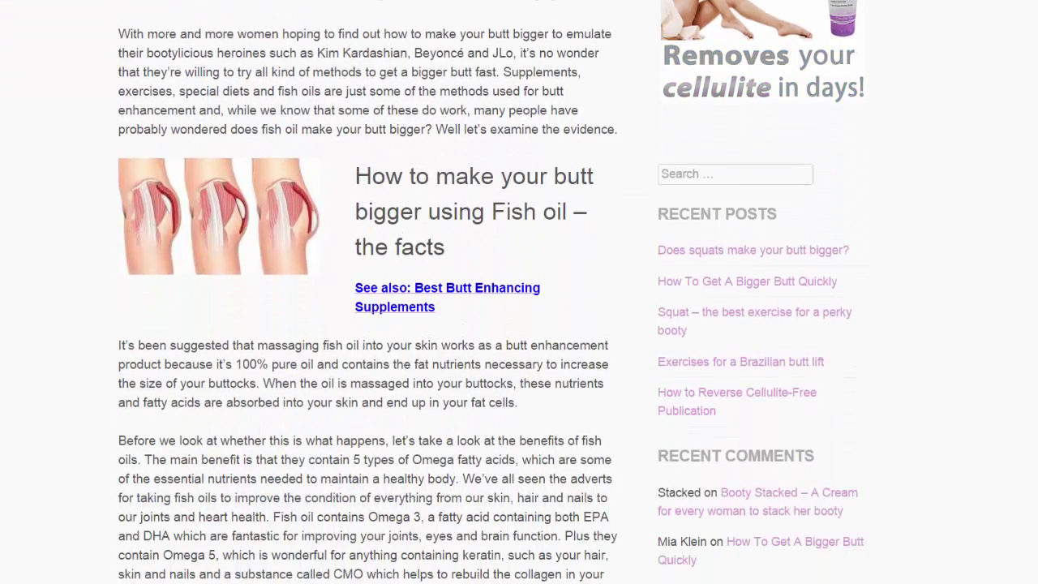
pyautogui.scroll(3, 519, 292)
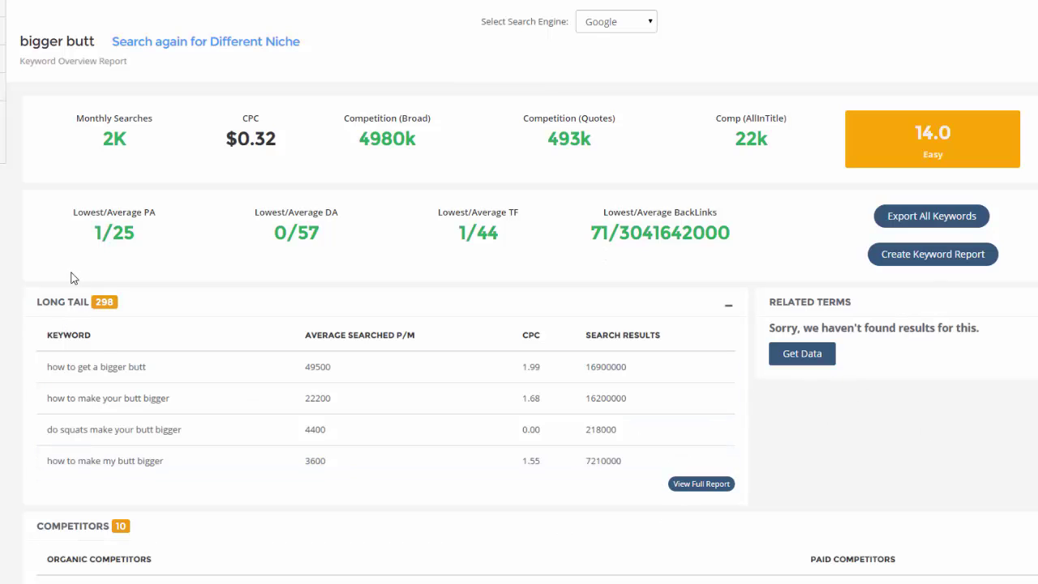
# - Open the full long-tail keyword report and sort it by fewest search results
pyautogui.click(702, 485)
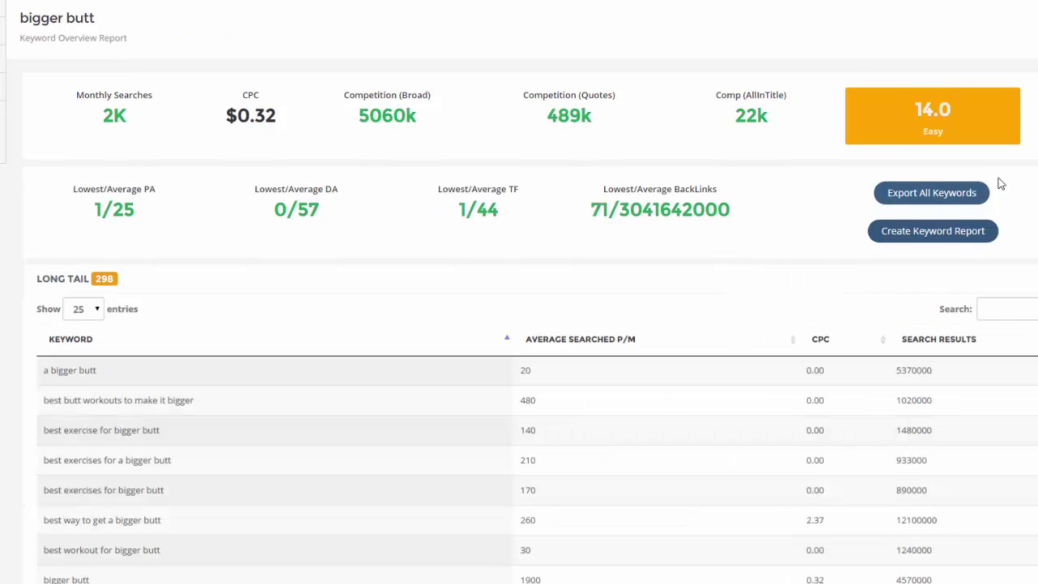
pyautogui.scroll(-3, 217, 177)
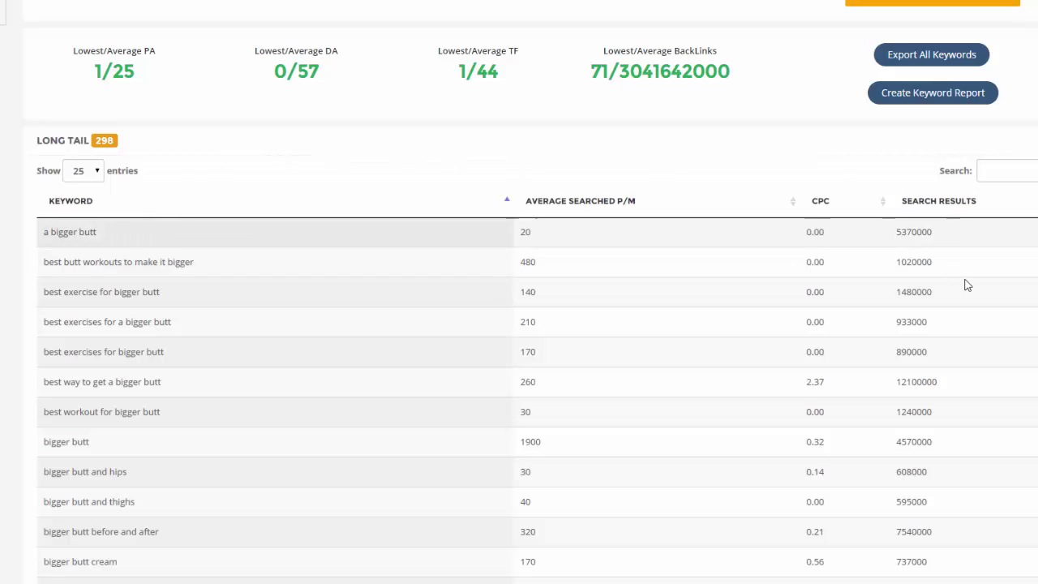
pyautogui.click(920, 211)
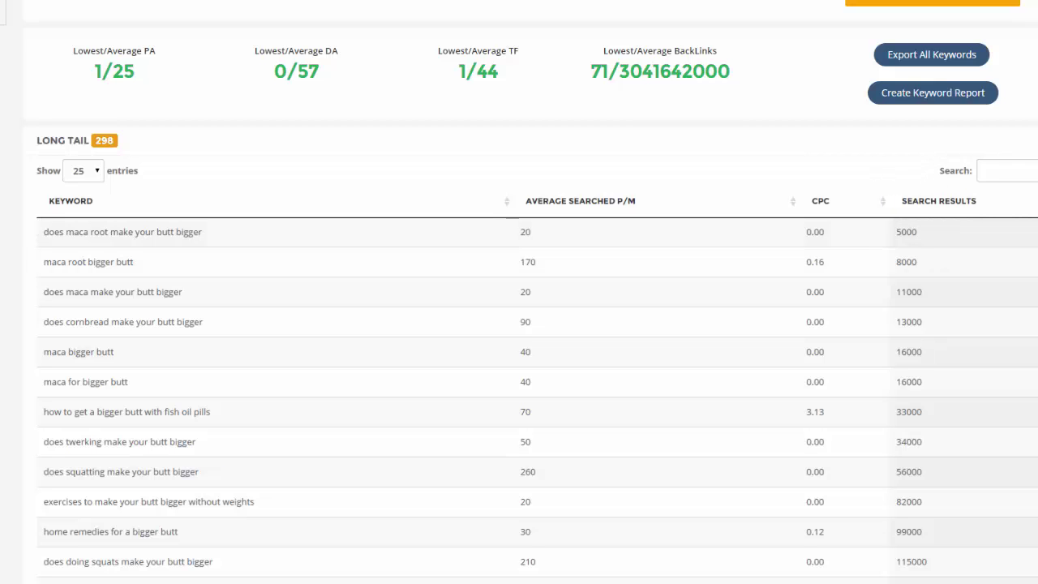
# - Copy the keyword 'does fish oil make your butt bigger' to the clipboard
pyautogui.scroll(-3, 518, 325)
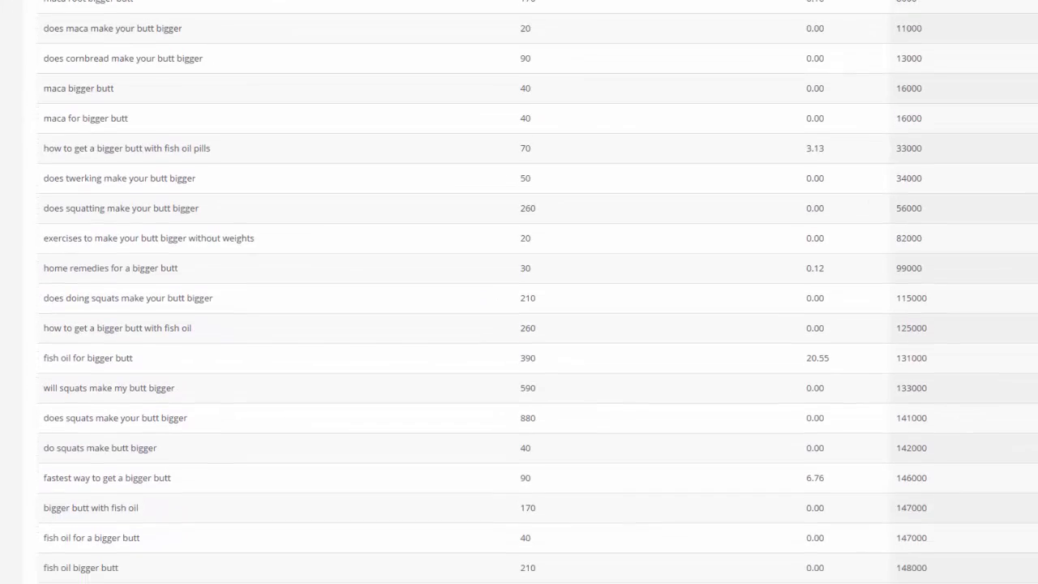
pyautogui.scroll(-2, 519, 325)
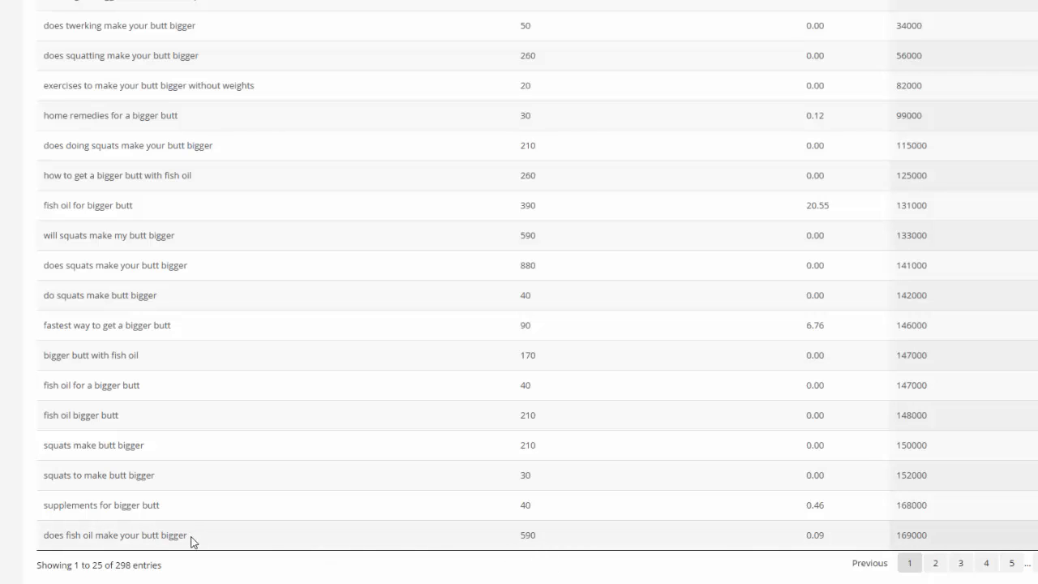
pyautogui.moveTo(190, 537); pyautogui.dragTo(45, 540)
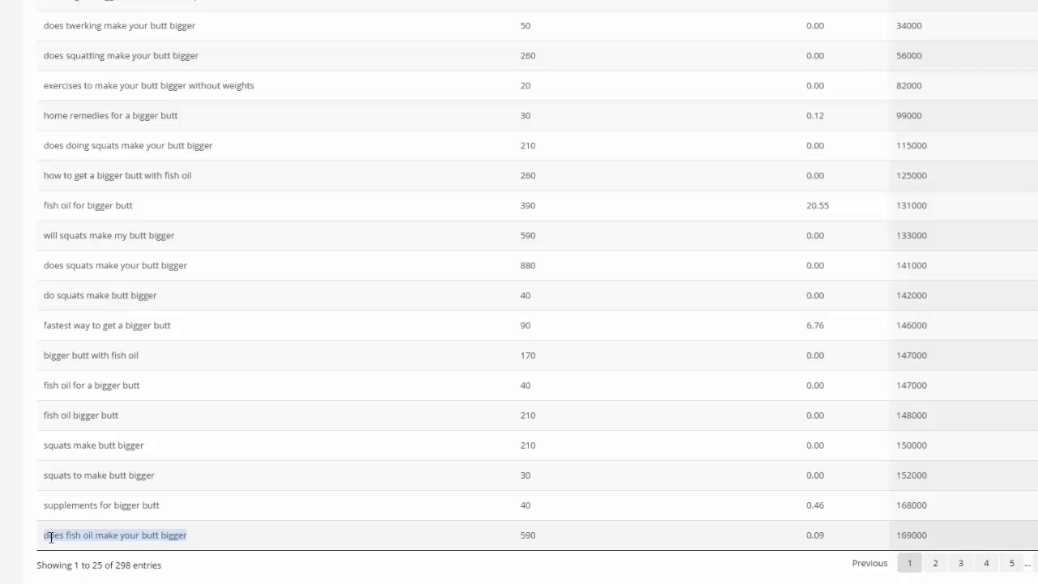
pyautogui.rightClick(59, 539)
pyautogui.click(86, 547)
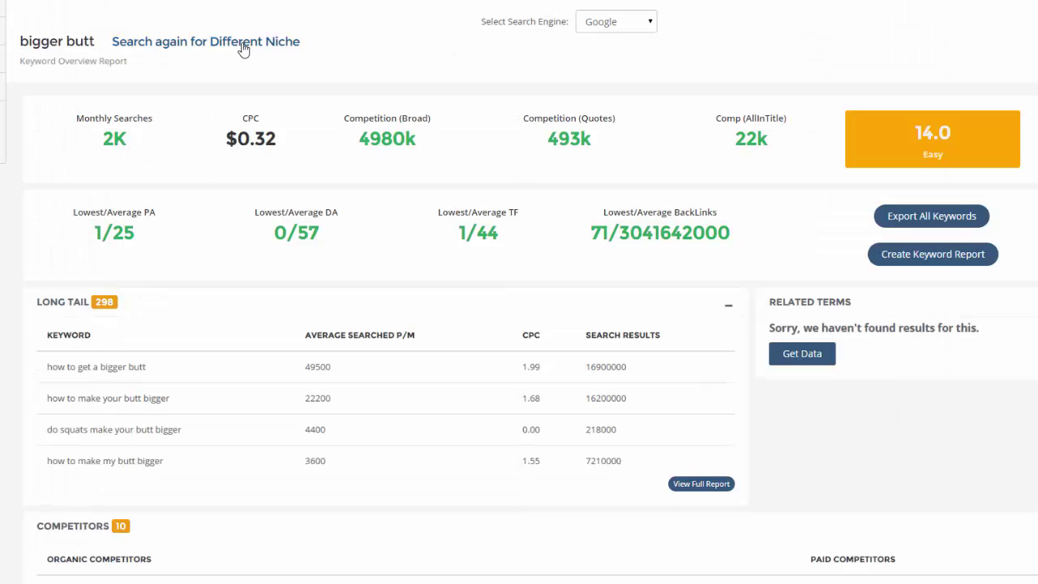
# - Paste 'does fish oil make your butt bigger' into a new niche search and run it
pyautogui.click(243, 47)
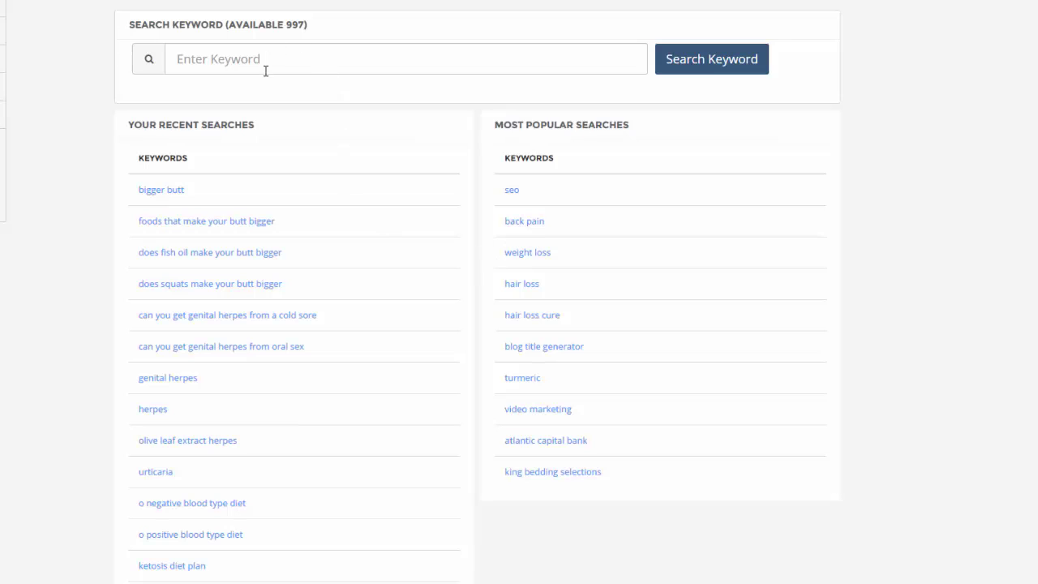
pyautogui.rightClick(265, 71)
pyautogui.click(299, 154)
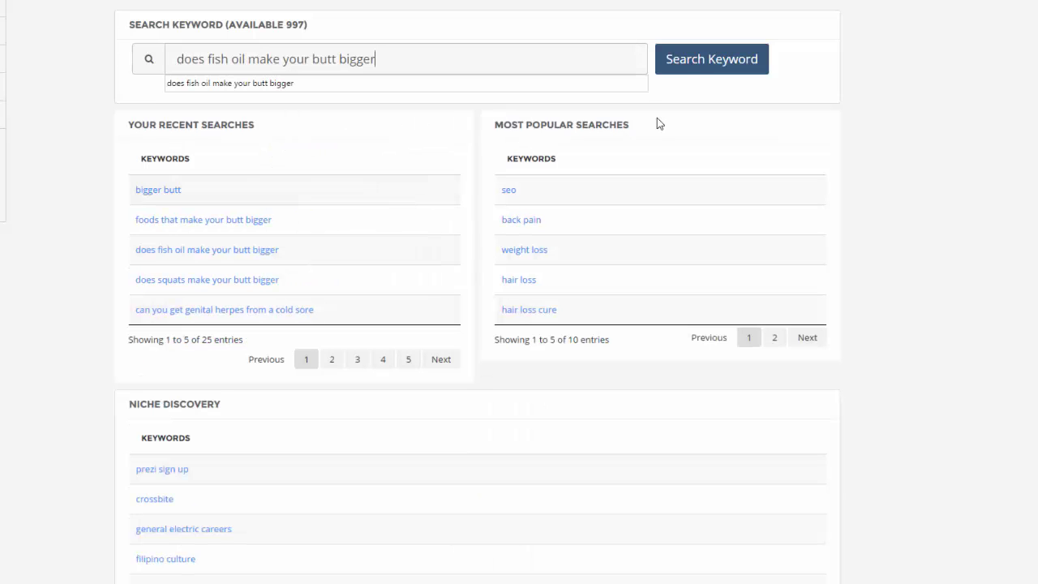
pyautogui.click(710, 59)
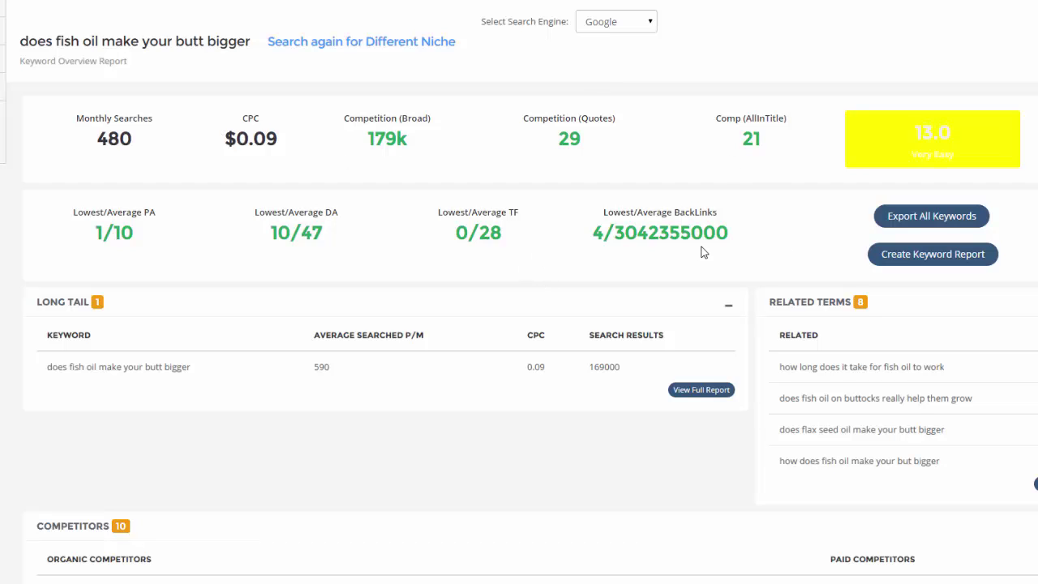
pyautogui.scroll(-1, 626, 237)
pyautogui.scroll(-1, 618, 243)
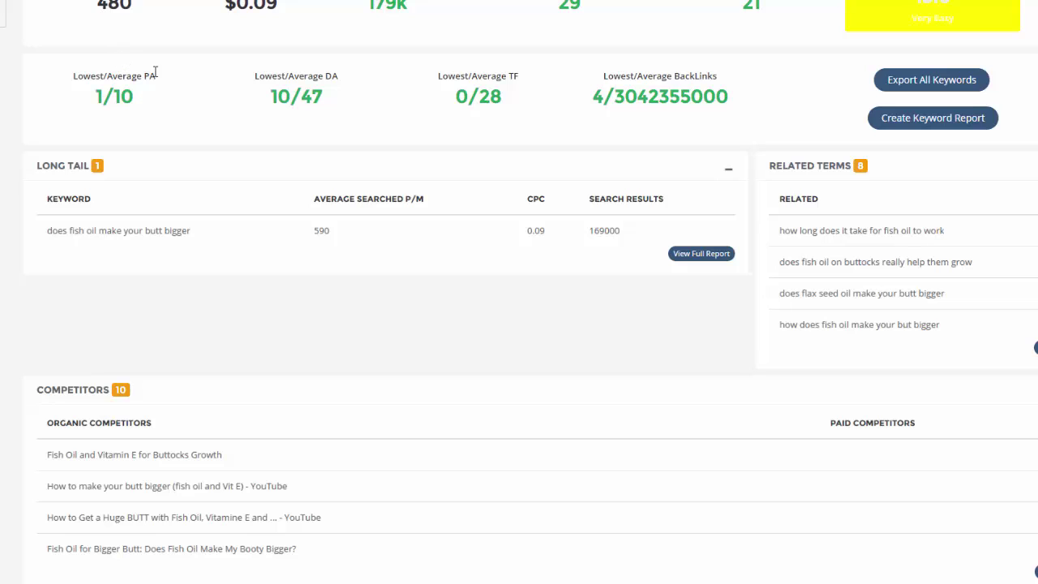
pyautogui.scroll(2, 155, 72)
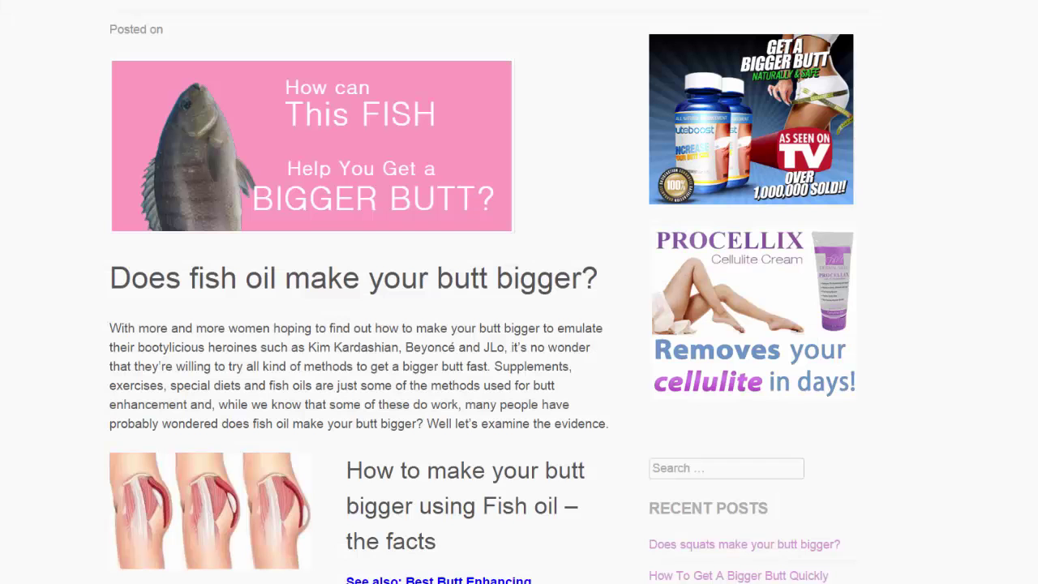
# - Scroll back up to the header of the fish oil butt-enlargement article
pyautogui.scroll(2, 263, 191)
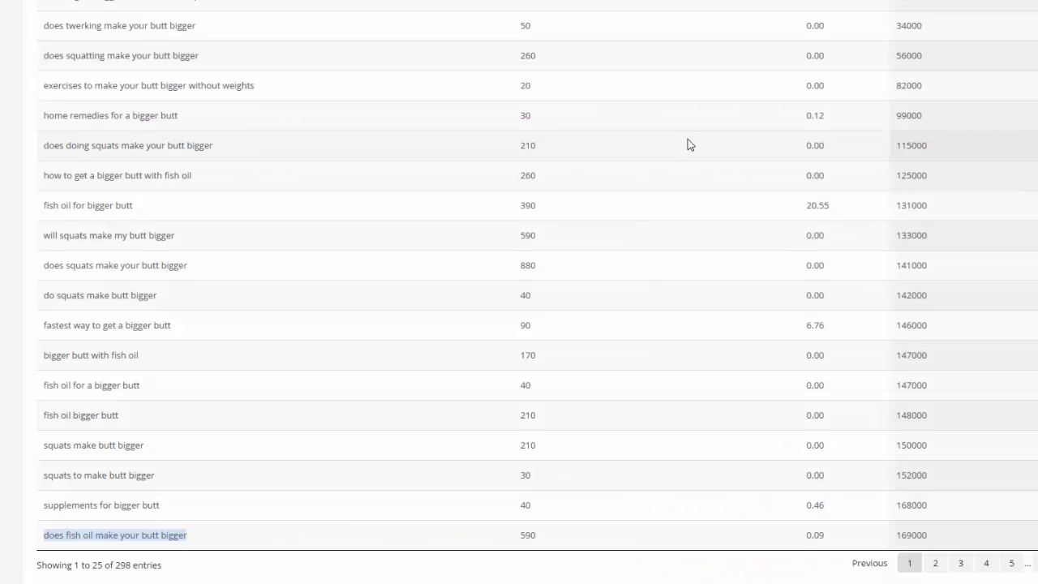
pyautogui.scroll(7, 688, 144)
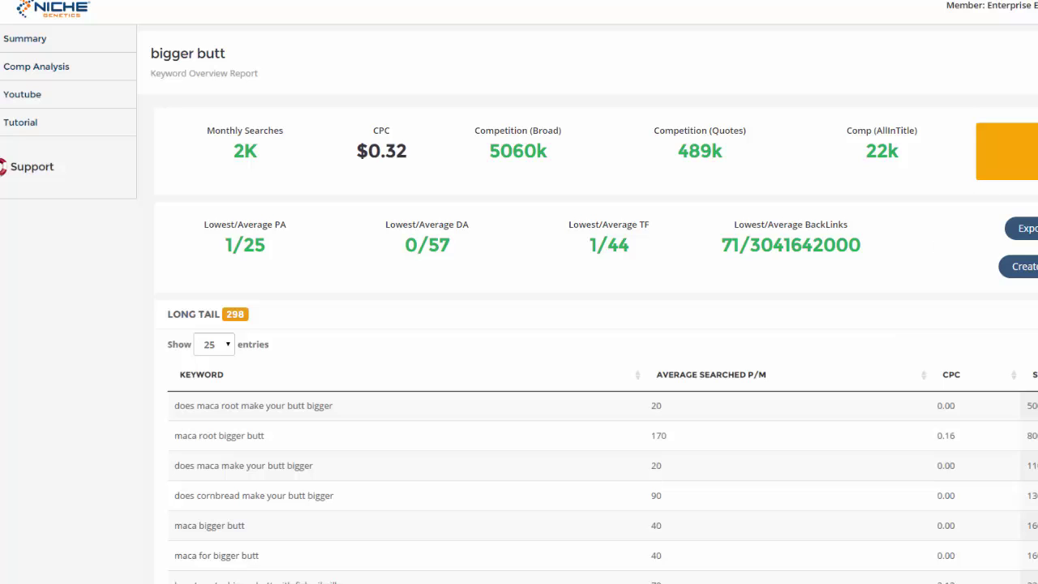
# - Scroll the long-tail keyword table down, then back up to the summary metrics
pyautogui.scroll(-1, 596, 325)
pyautogui.scroll(-3, 596, 325)
pyautogui.scroll(-2, 596, 325)
pyautogui.scroll(-1, 595, 324)
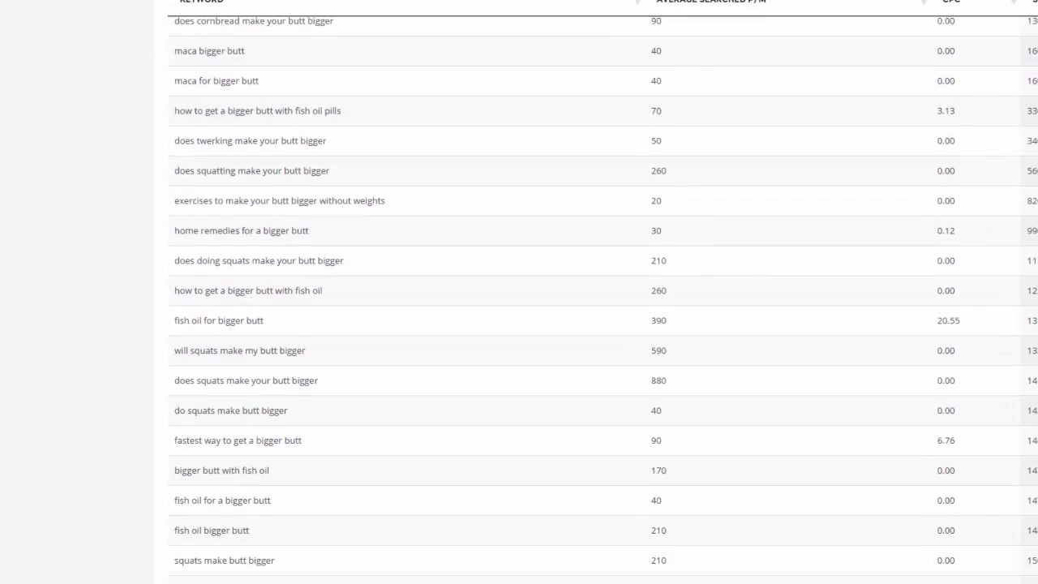
pyautogui.scroll(3, 596, 325)
pyautogui.scroll(1, 596, 325)
pyautogui.scroll(1, 596, 324)
pyautogui.scroll(1, 596, 324)
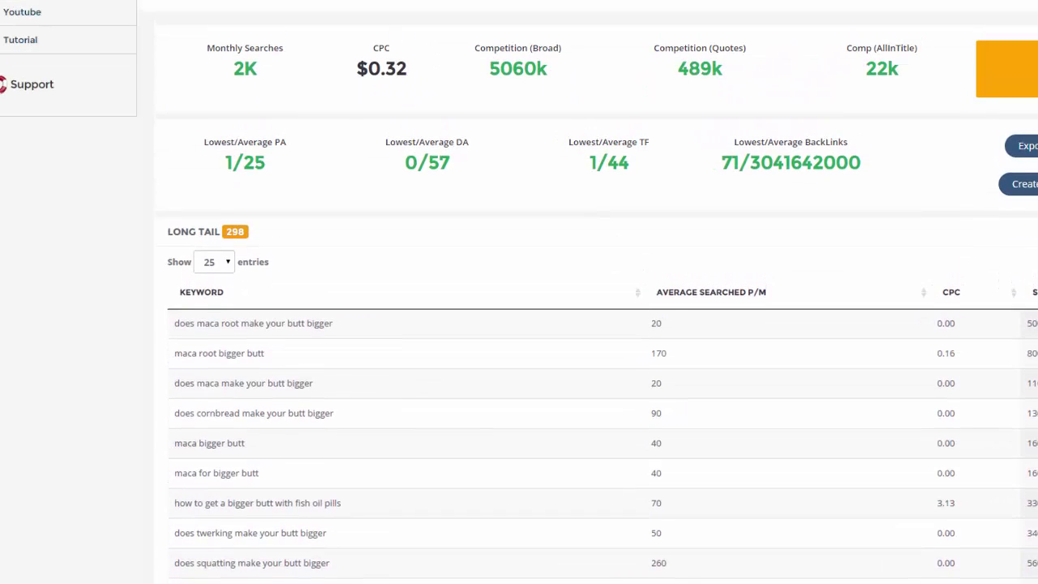
pyautogui.scroll(1, 596, 325)
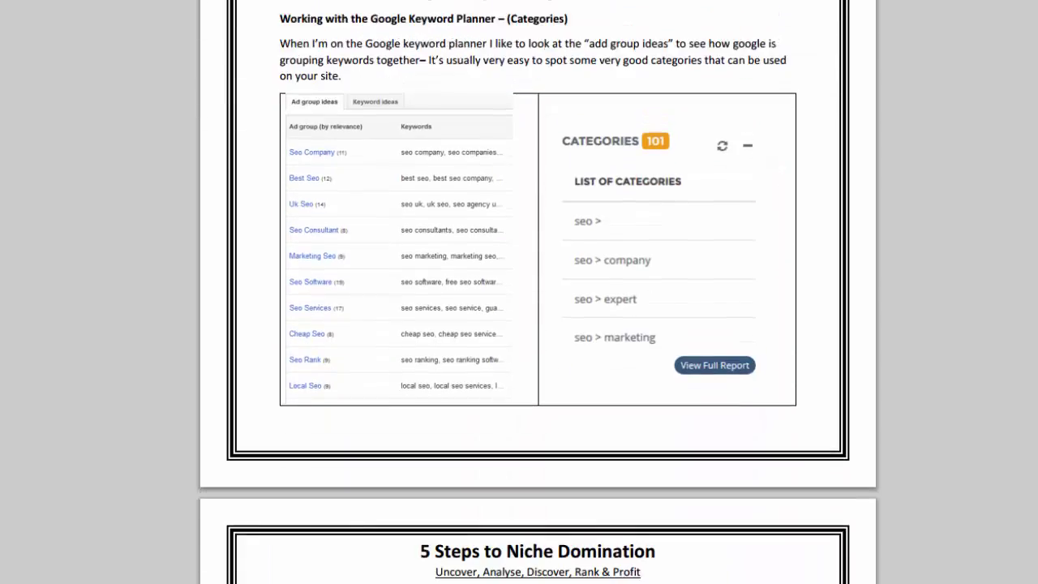
pyautogui.scroll(-5, 537, 324)
pyautogui.scroll(-3, 537, 324)
# - Scroll the guide from Step 3 – Discover past the LSI and Tagcrowd pages toward Step 4
pyautogui.scroll(-5, 538, 324)
pyautogui.scroll(-4, 537, 324)
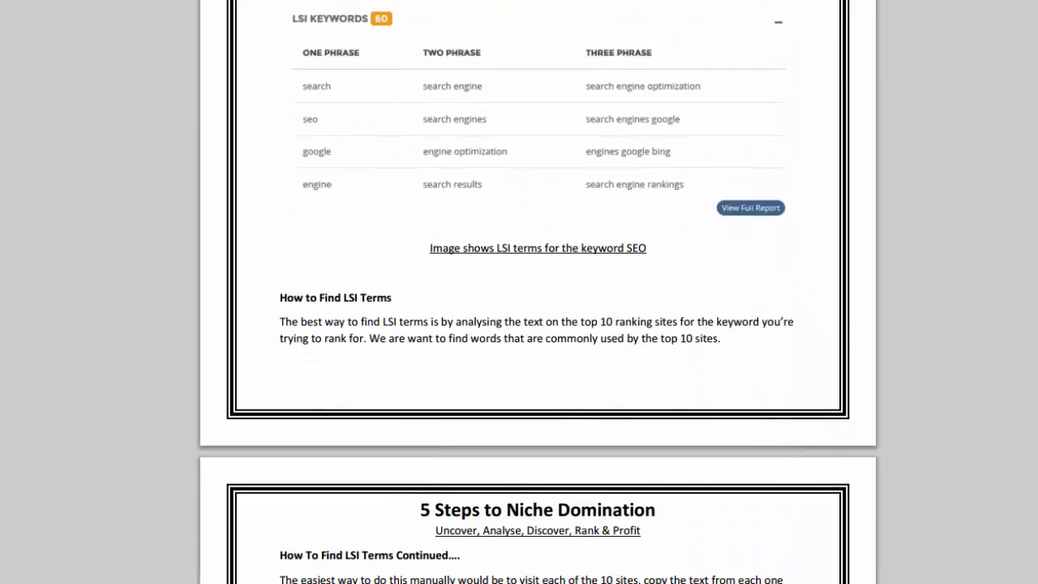
pyautogui.scroll(-1, 538, 324)
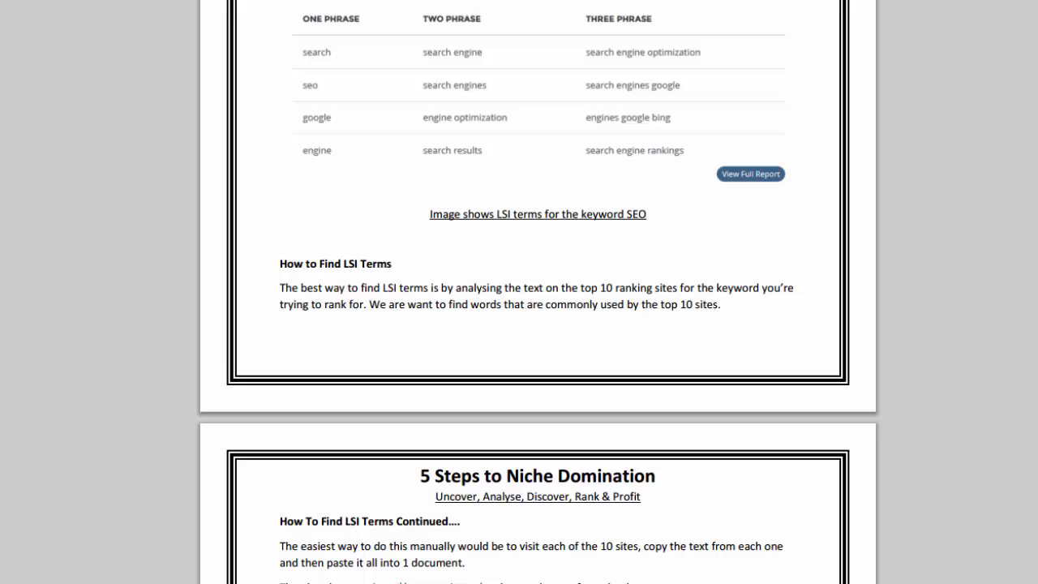
pyautogui.scroll(-2, 538, 324)
pyautogui.scroll(-4, 538, 324)
pyautogui.scroll(-1, 538, 325)
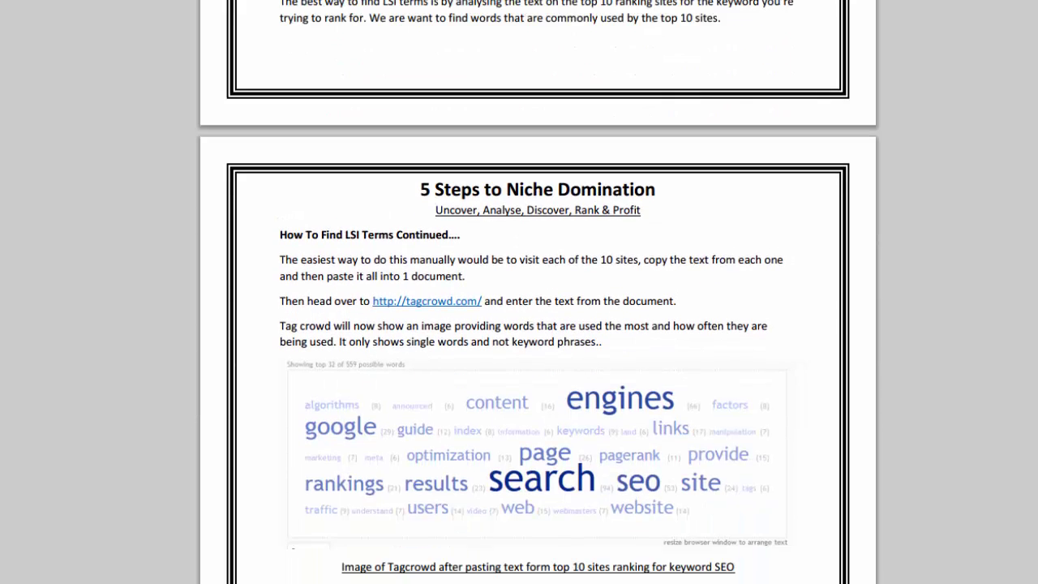
pyautogui.scroll(-2, 537, 324)
pyautogui.scroll(-4, 537, 324)
pyautogui.scroll(-2, 537, 325)
pyautogui.scroll(-2, 537, 324)
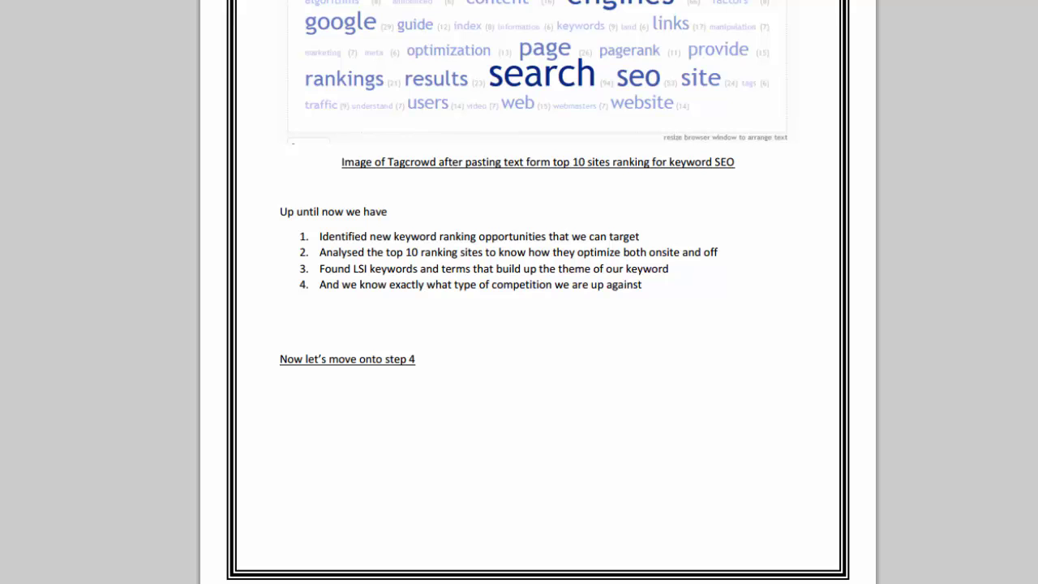
pyautogui.scroll(-3, 538, 324)
pyautogui.scroll(-6, 538, 324)
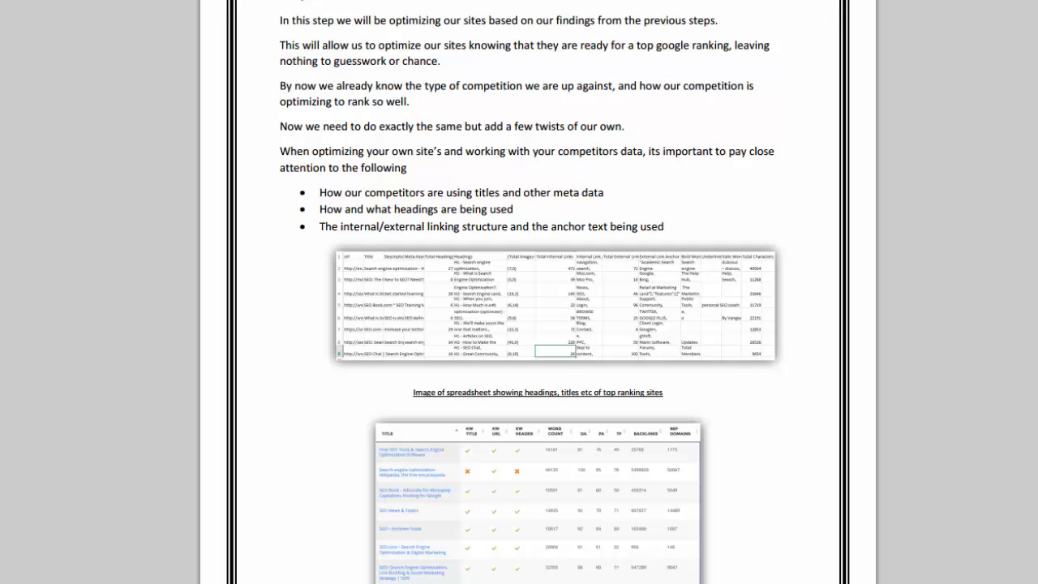
# - Scroll down through Step 5 to the guide's Option 3 page
pyautogui.scroll(-3, 538, 291)
pyautogui.scroll(-5, 537, 292)
pyautogui.scroll(-3, 538, 292)
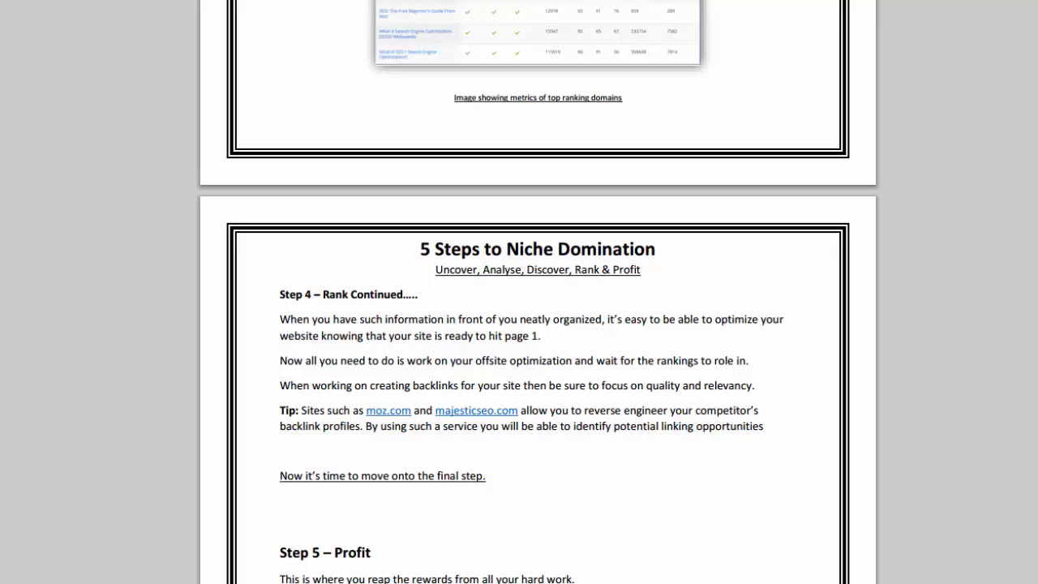
pyautogui.scroll(-3, 537, 292)
pyautogui.scroll(-3, 538, 292)
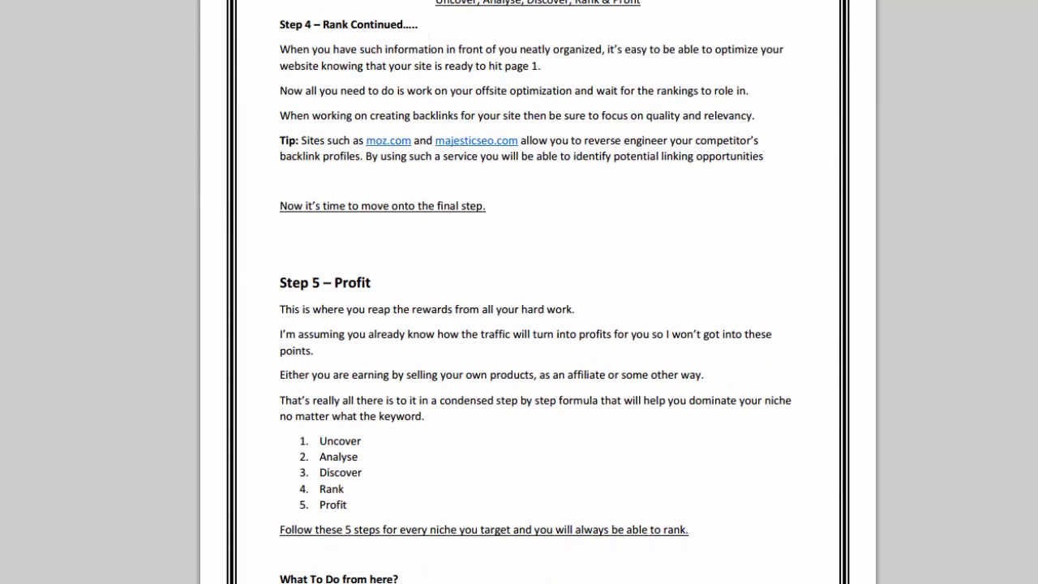
pyautogui.scroll(-1, 538, 292)
pyautogui.scroll(-3, 537, 291)
pyautogui.scroll(-4, 538, 292)
pyautogui.scroll(-7, 537, 292)
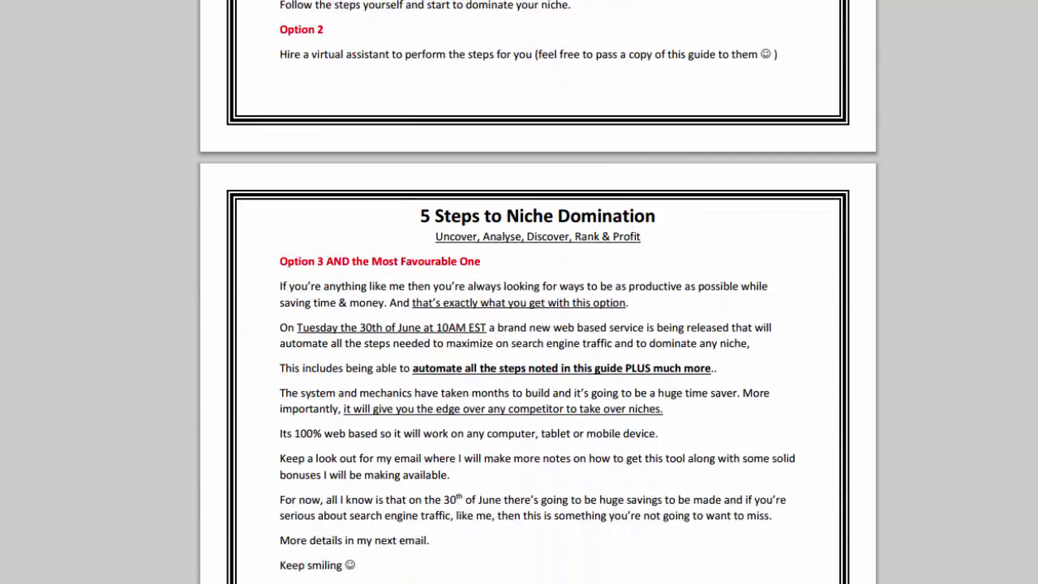
pyautogui.scroll(-2, 537, 292)
# - Scroll back up to the How To Find LSI Terms Continued page with the Tagcrowd image
pyautogui.scroll(2, 537, 292)
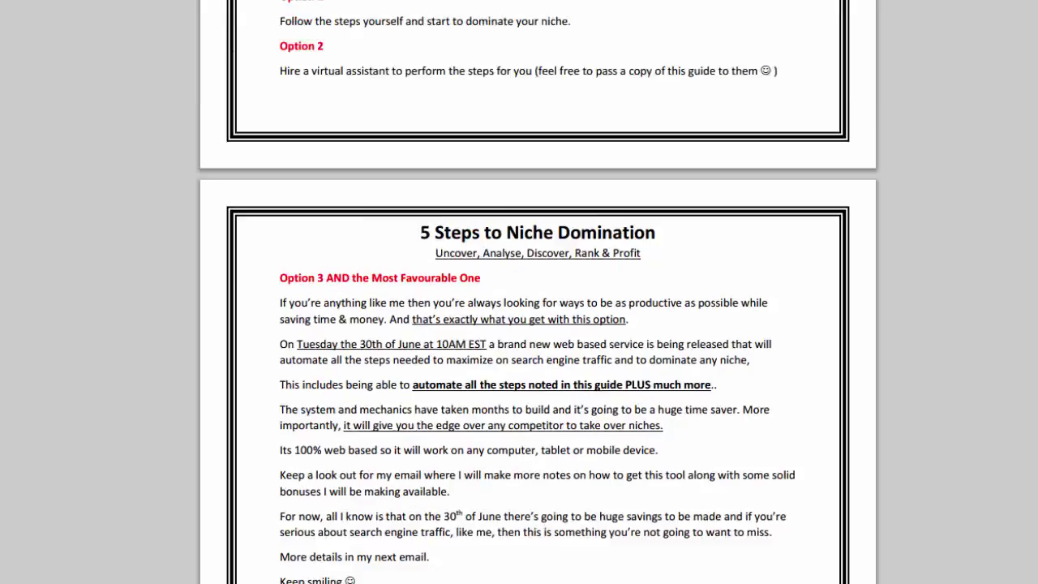
pyautogui.scroll(10, 538, 292)
pyautogui.scroll(10, 537, 291)
pyautogui.scroll(4, 537, 291)
pyautogui.scroll(4, 537, 292)
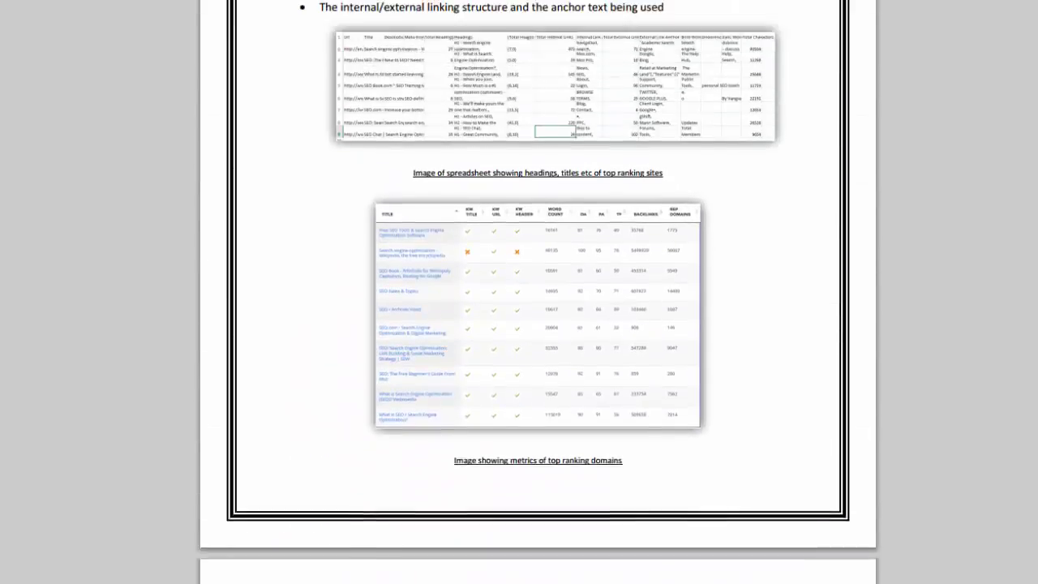
pyautogui.scroll(8, 537, 292)
pyautogui.scroll(6, 537, 291)
pyautogui.scroll(1, 538, 292)
pyautogui.scroll(2, 537, 292)
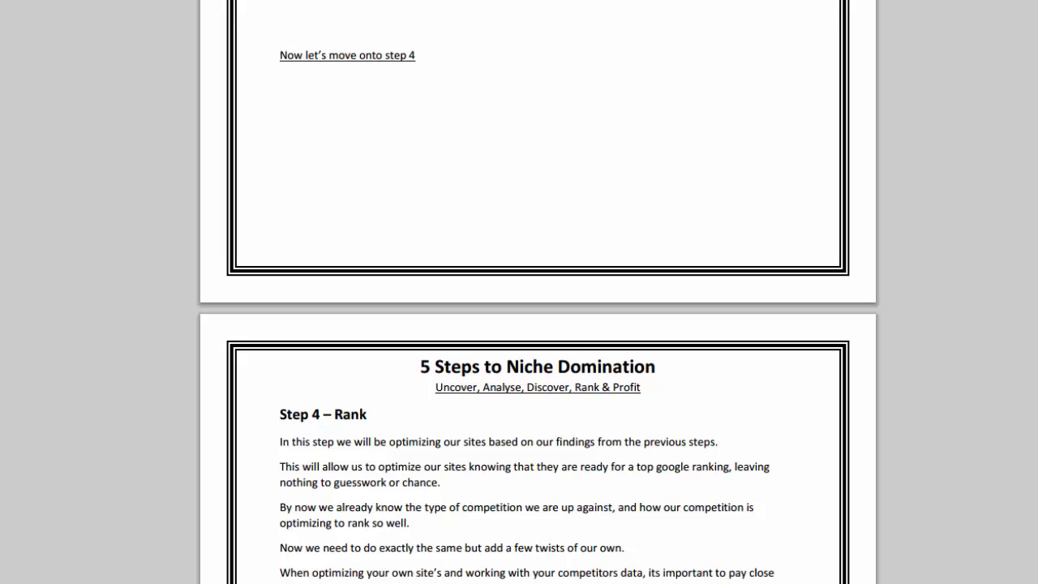
pyautogui.scroll(1, 538, 292)
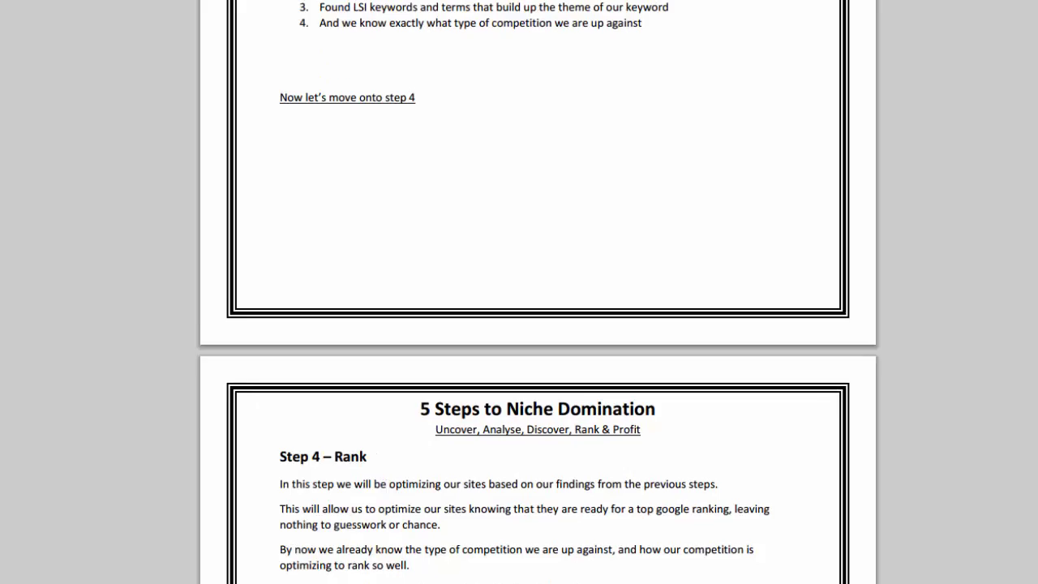
pyautogui.scroll(12, 537, 291)
pyautogui.scroll(5, 537, 292)
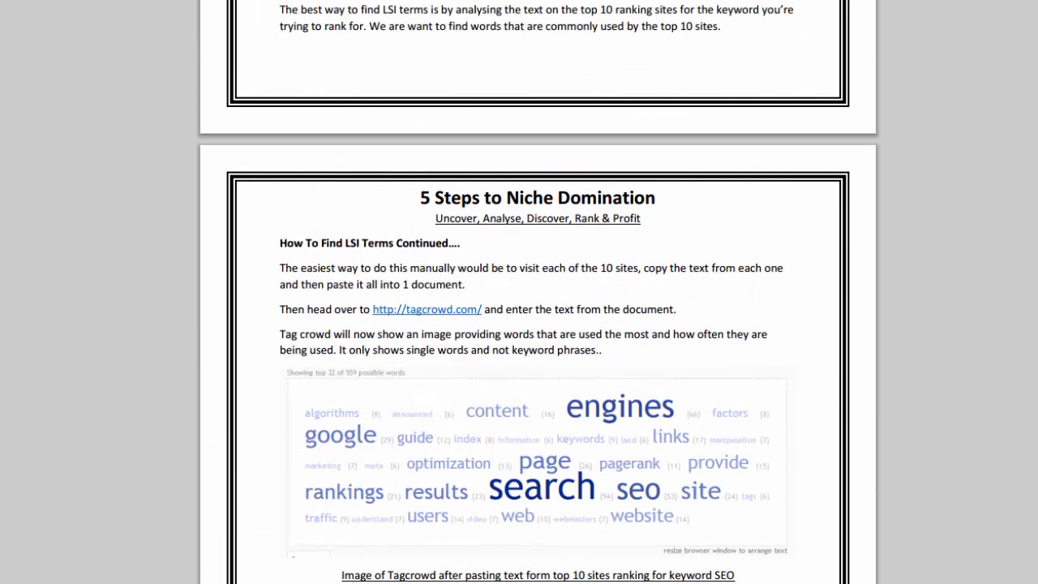